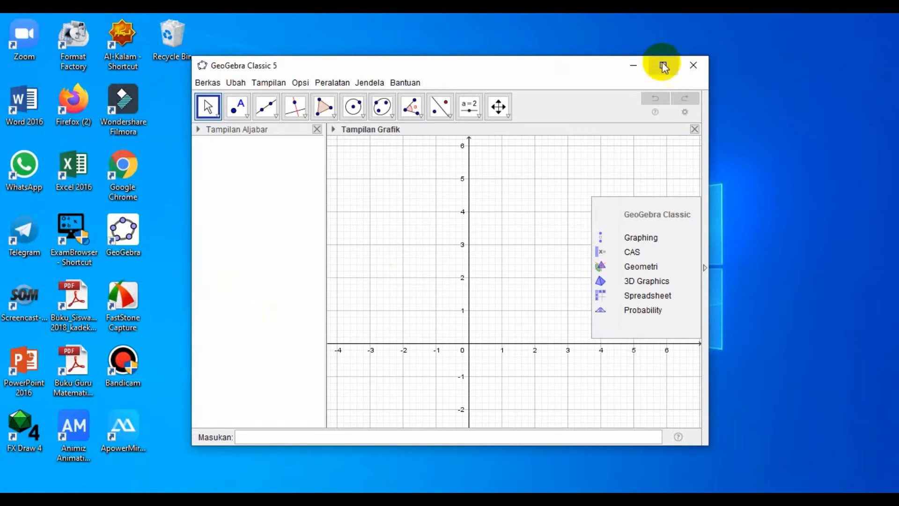
Maximize the GeoGebra window.
click(663, 65)
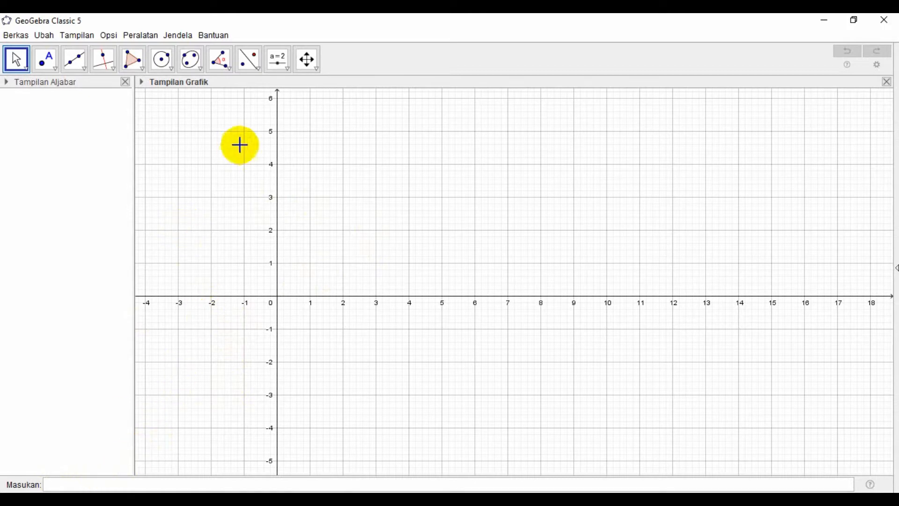
click(286, 69)
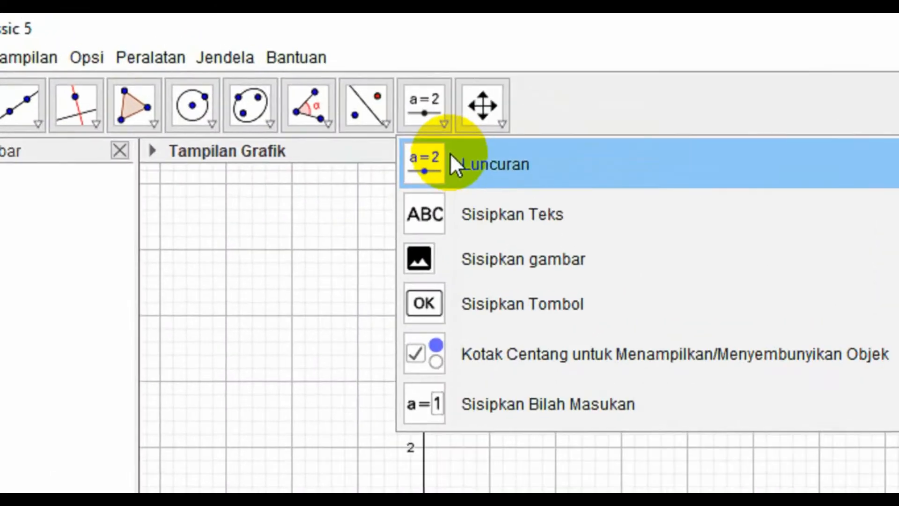
click(347, 114)
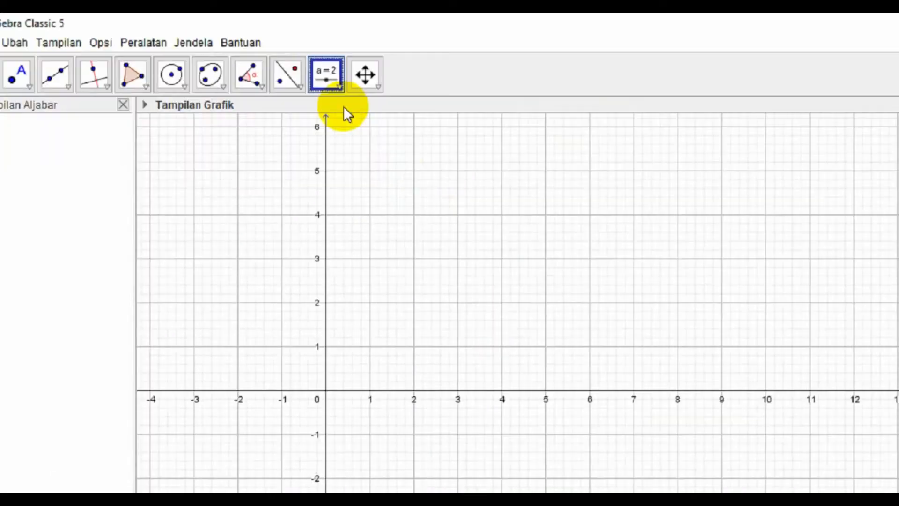
click(166, 129)
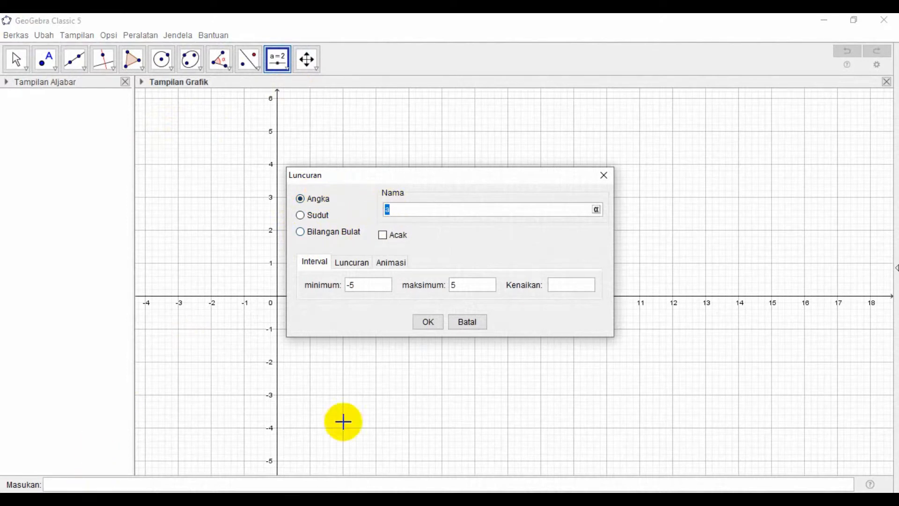
click(466, 323)
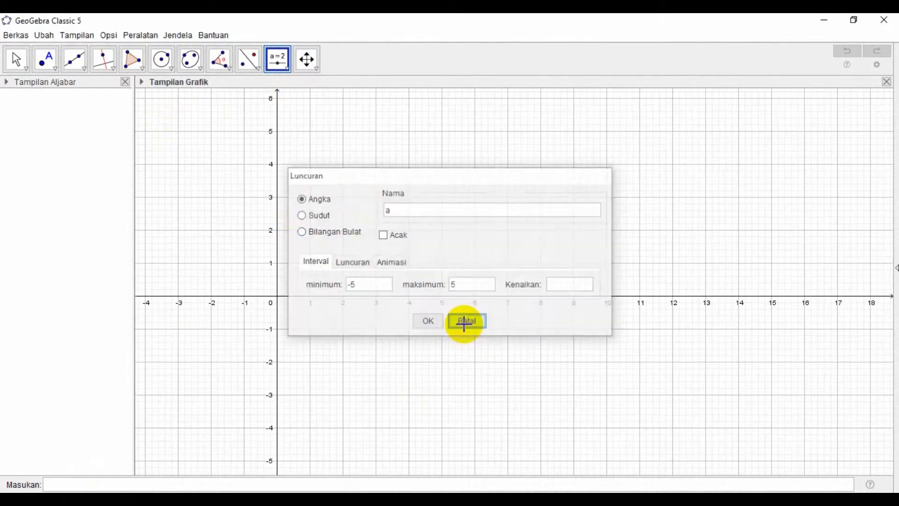
Define the number m = 2 and show it as a slider in the graphics view.
click(66, 484)
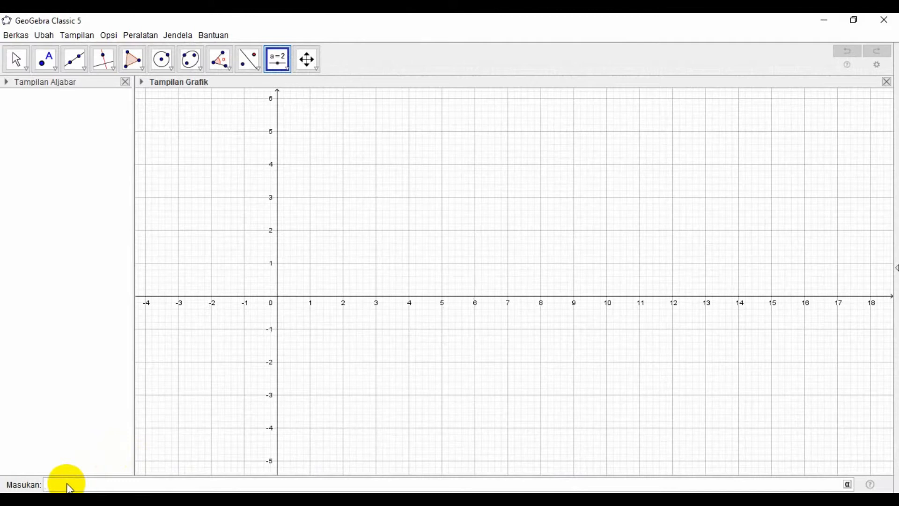
text(m=)
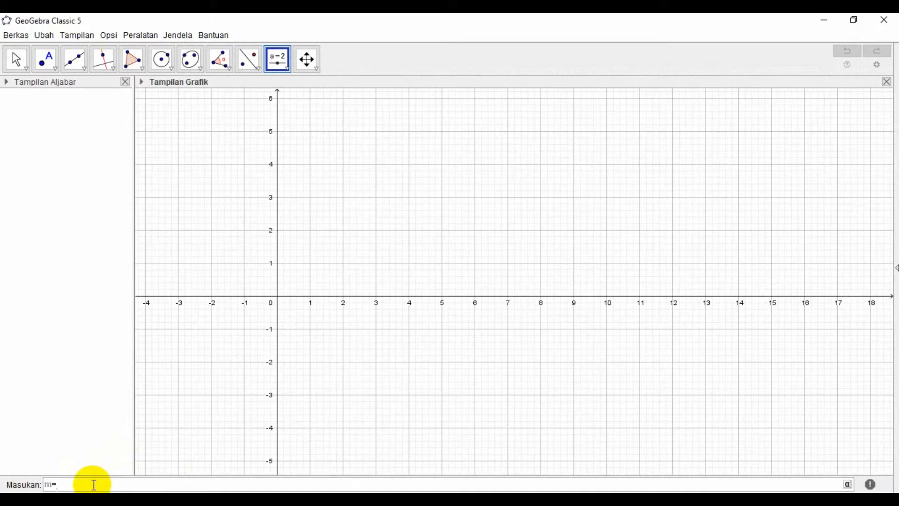
text(2)
key(Return)
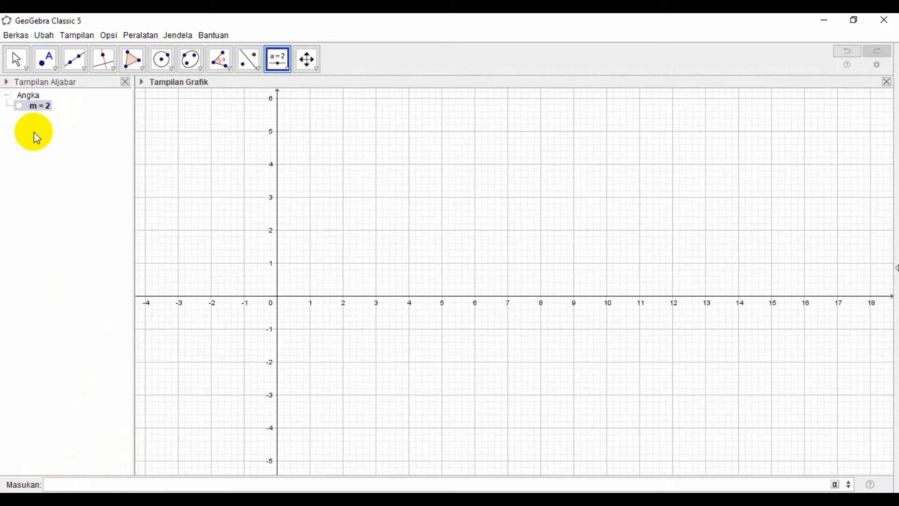
click(20, 107)
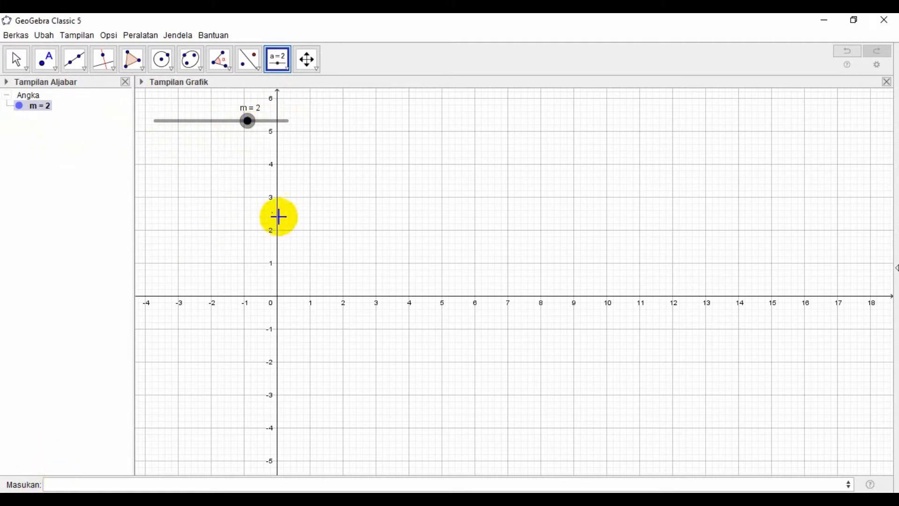
Define the number c = 3 and show it as a second slider in the graphics view.
click(68, 484)
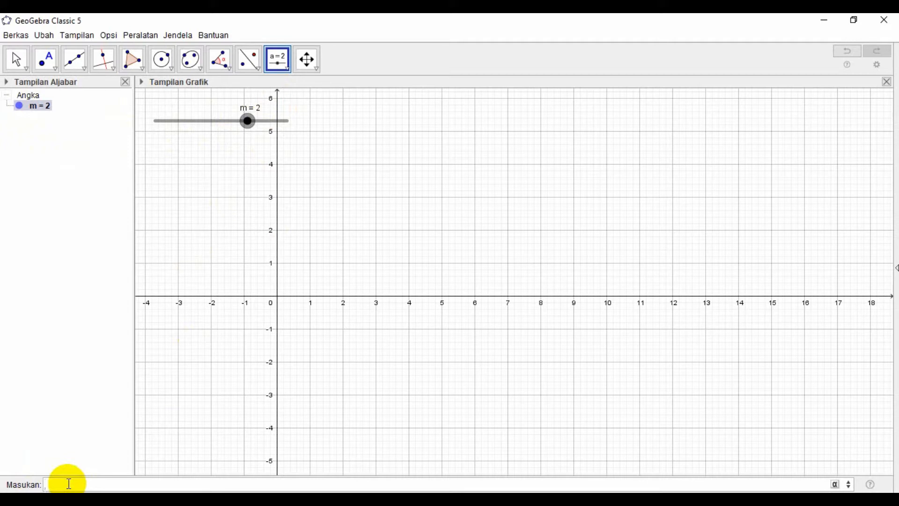
text(c = 3)
key(Return)
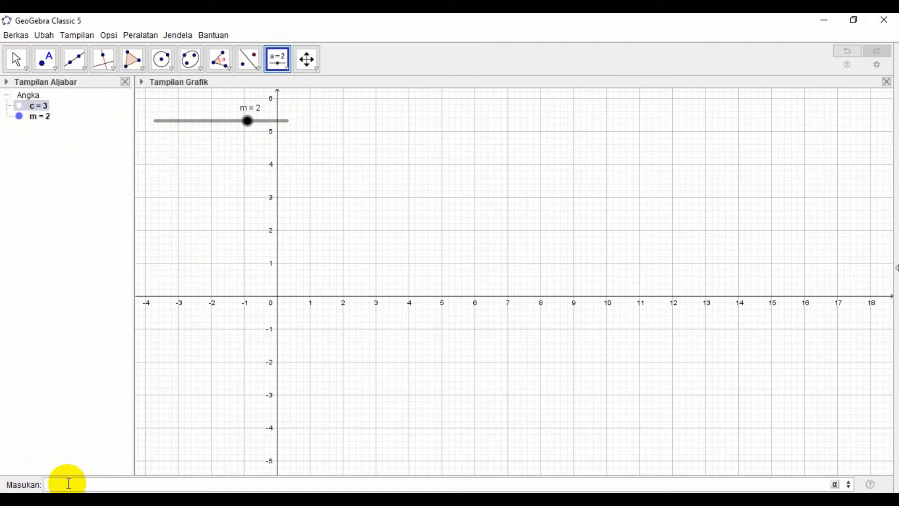
click(19, 106)
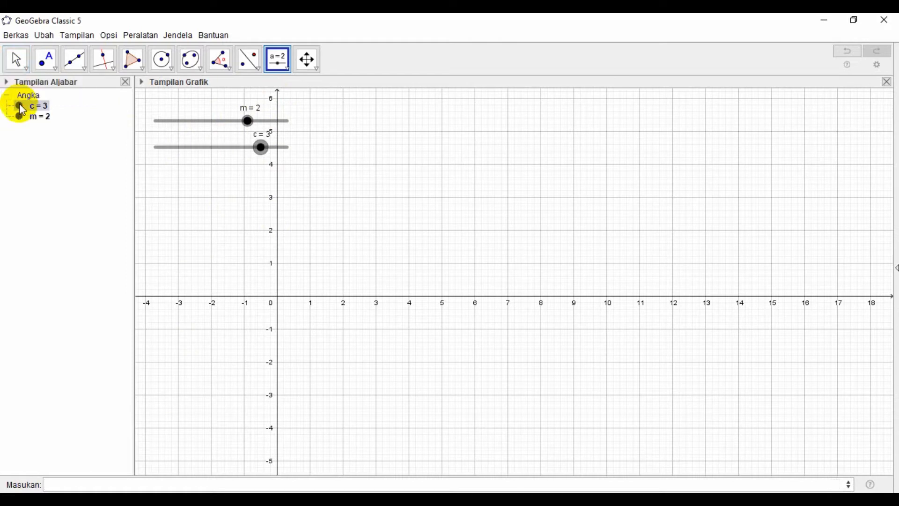
Activate the Move tool (Pindah) and slide m to 0.55 and c to -0.1.
click(27, 70)
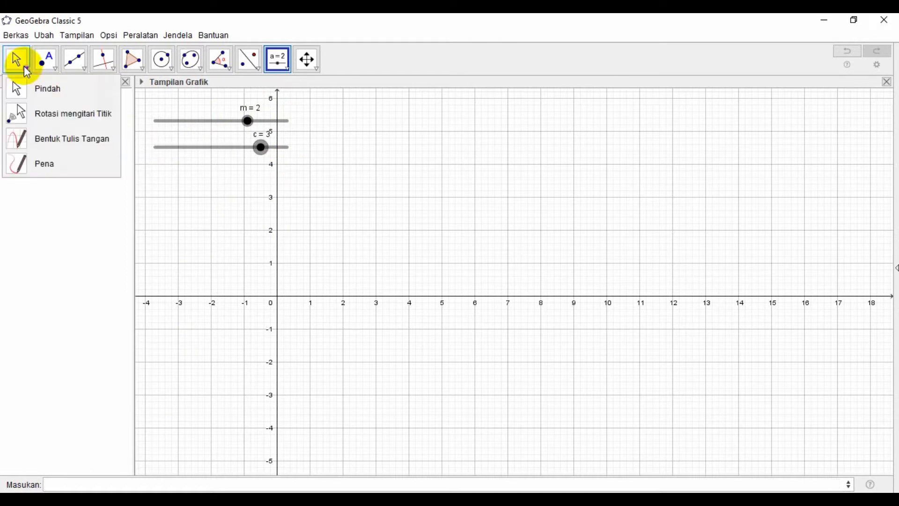
click(29, 88)
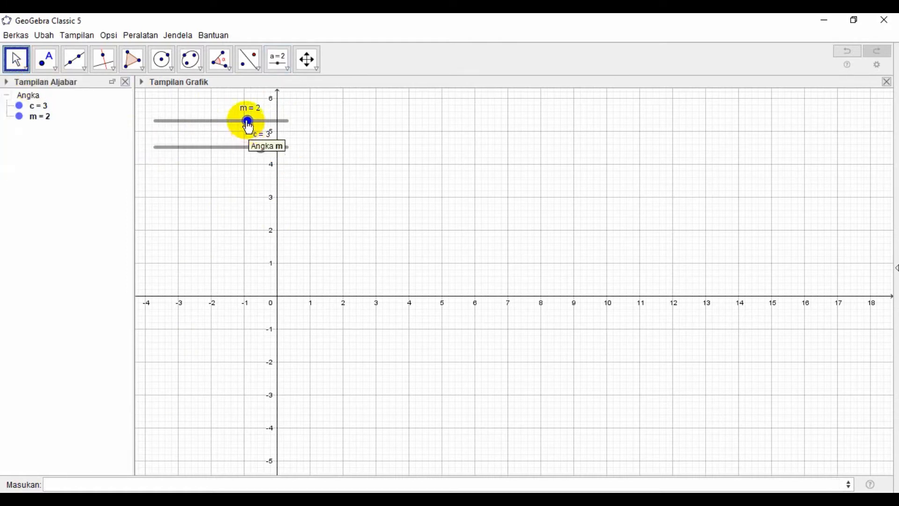
click(248, 122)
drag(248, 123, 221, 166)
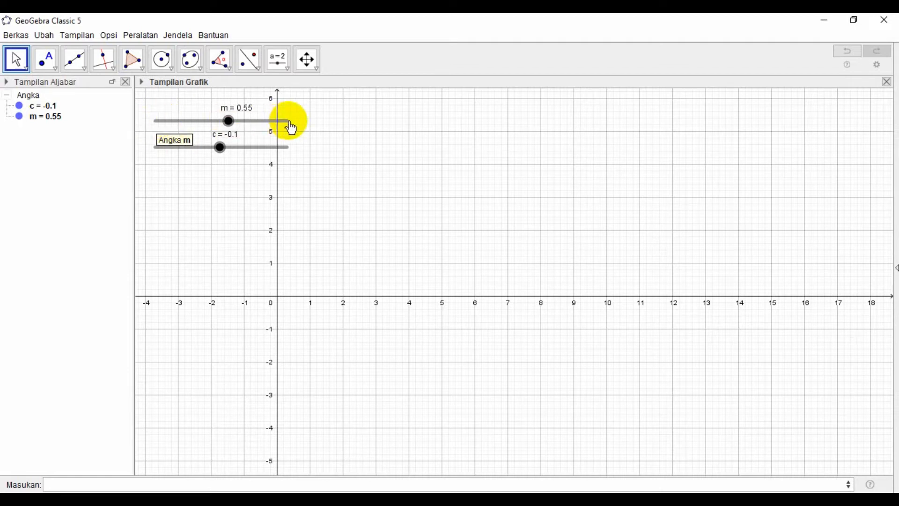
Set slider m's interval to minimum -50, maximum 100 and increment 1, and slide it to 21.
right_click(231, 122)
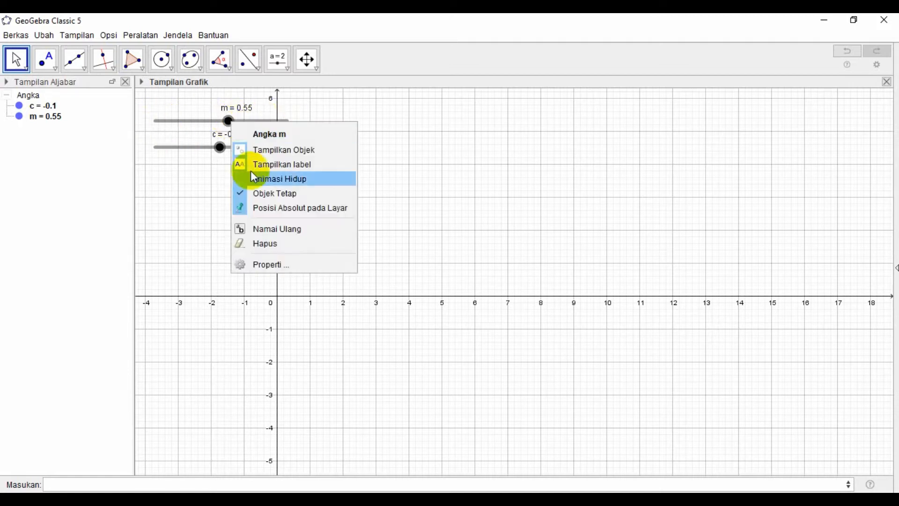
click(270, 264)
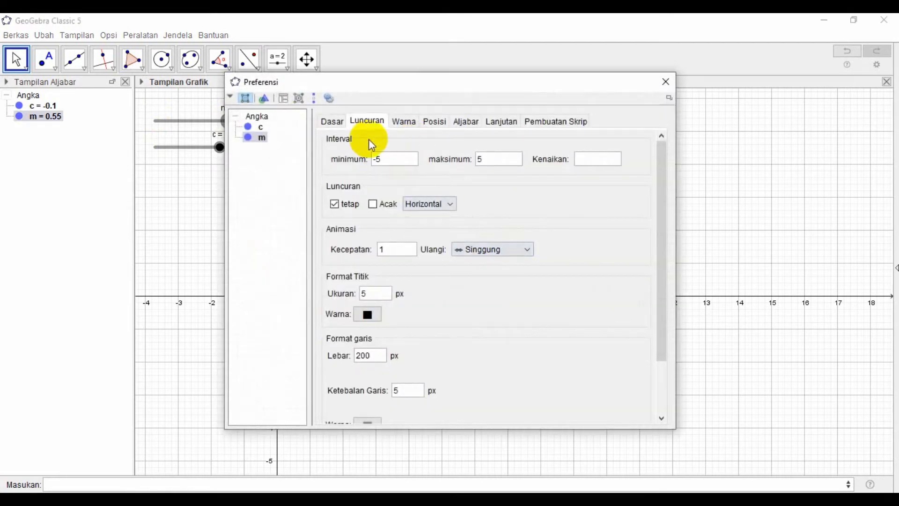
click(381, 159)
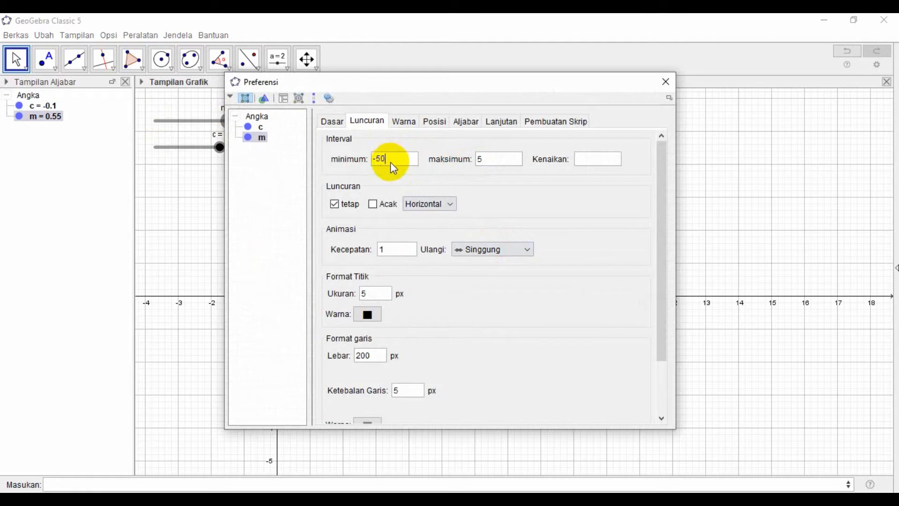
text(0)
click(476, 160)
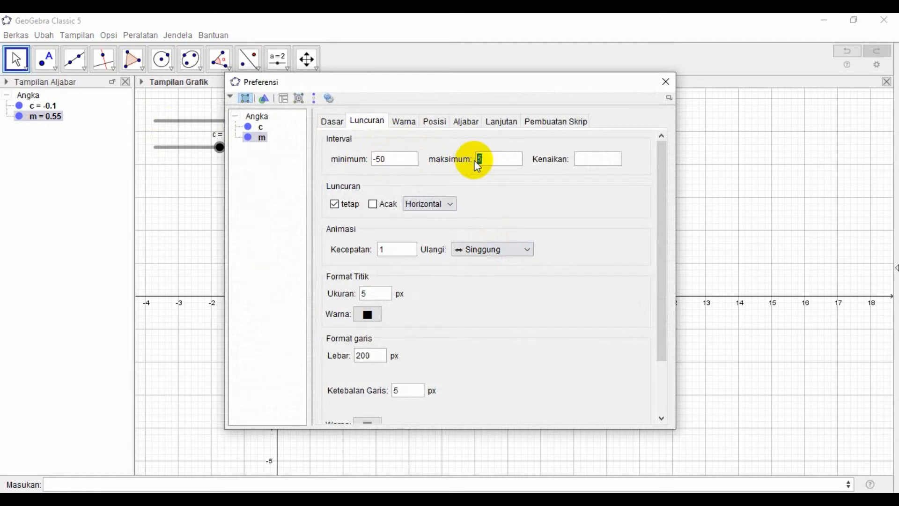
text(100)
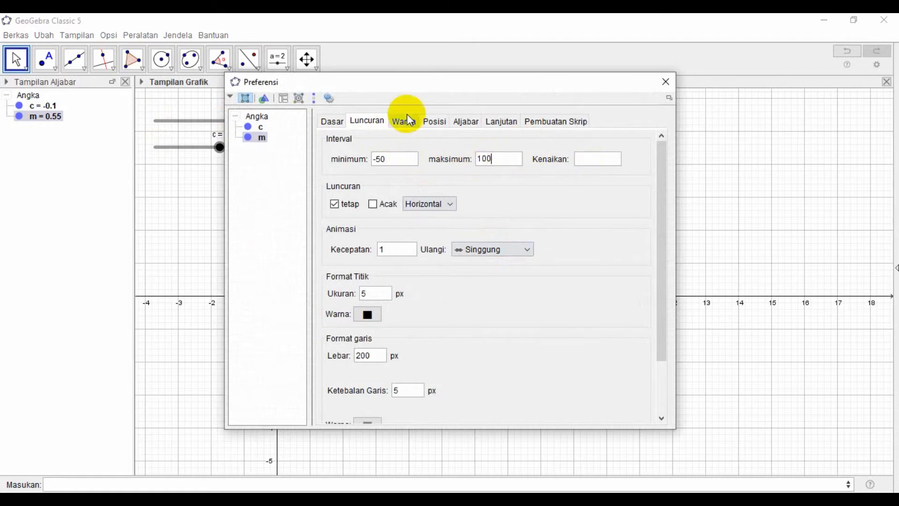
click(592, 164)
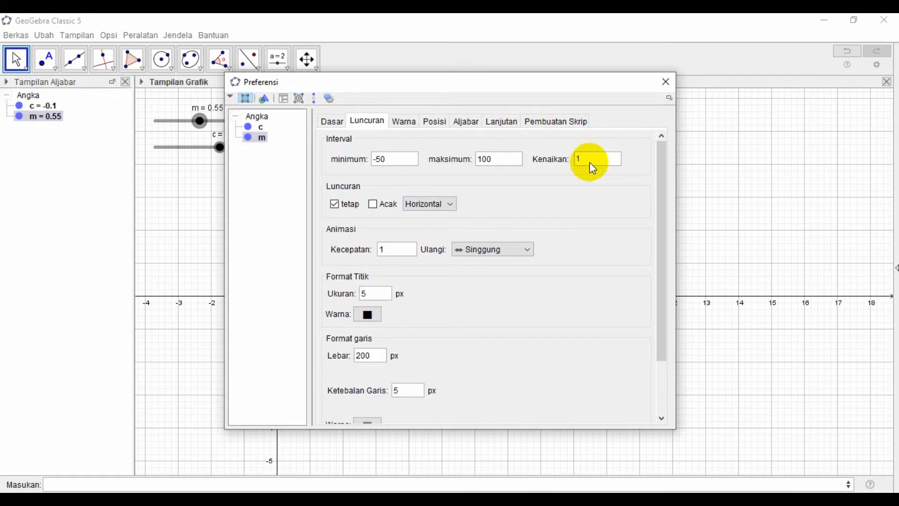
click(672, 82)
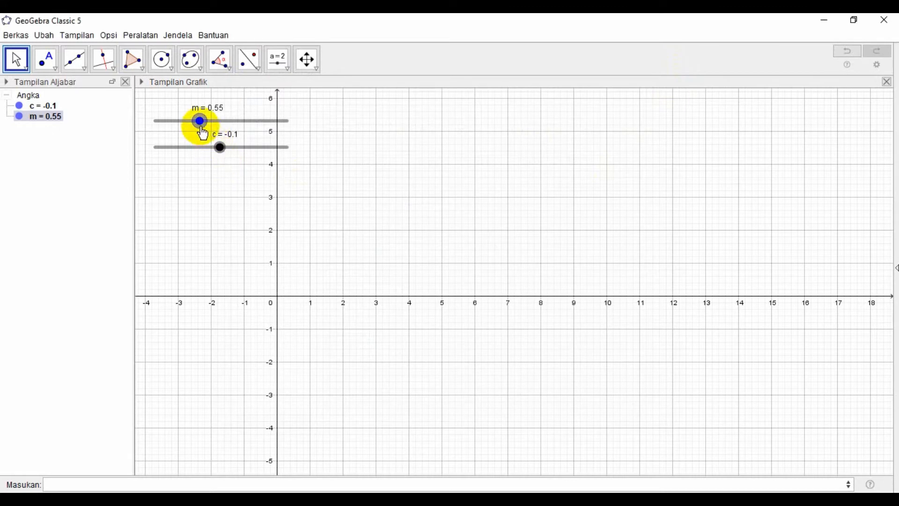
drag(202, 131, 221, 133)
Set slider c's interval to minimum -100, maximum 500 and increment 1, and slide it to 197.
right_click(224, 148)
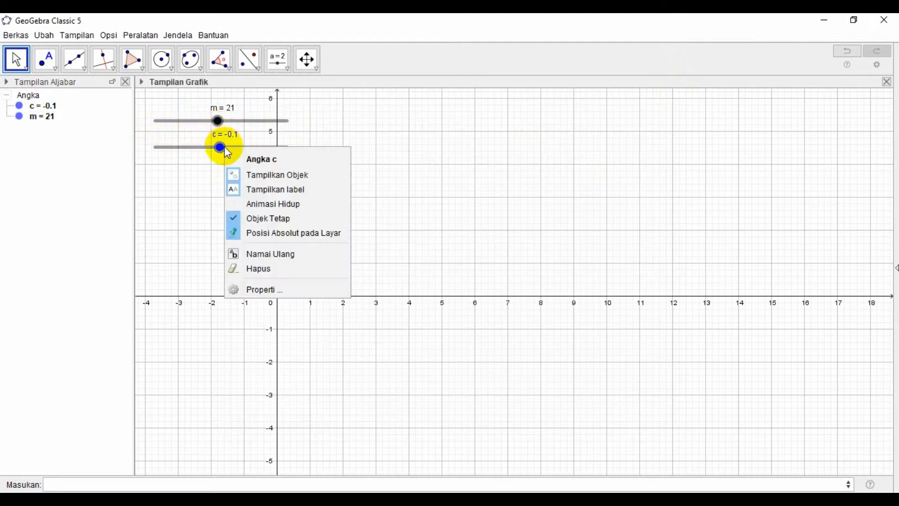
click(263, 289)
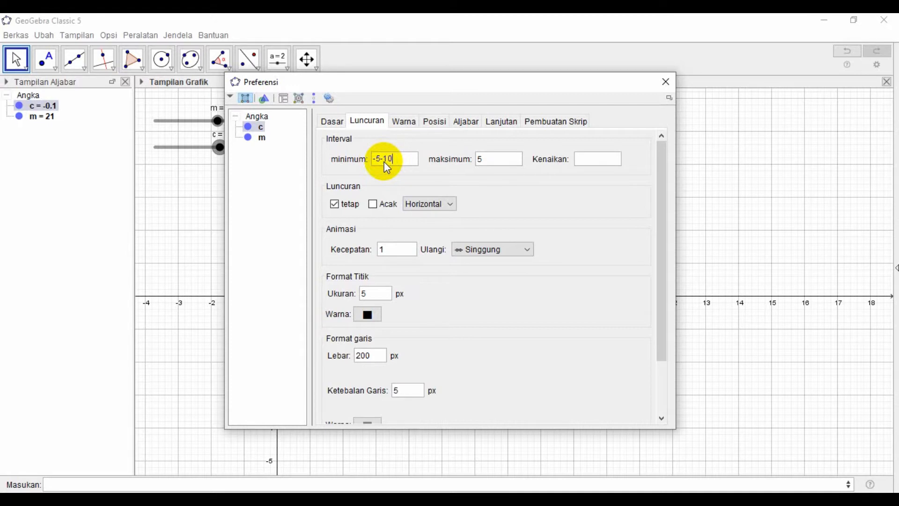
key(BackSpace)
key(BackSpace)
key(BackSpace)
key(BackSpace)
text(100)
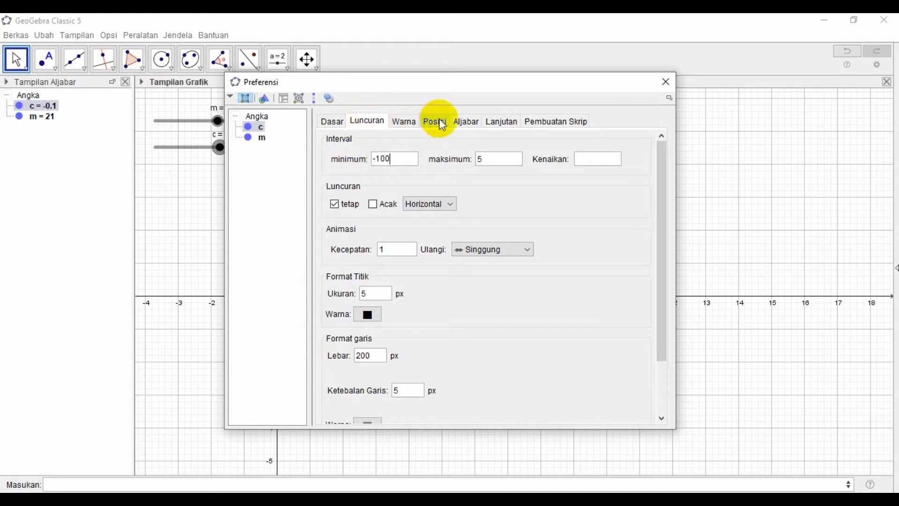
click(498, 161)
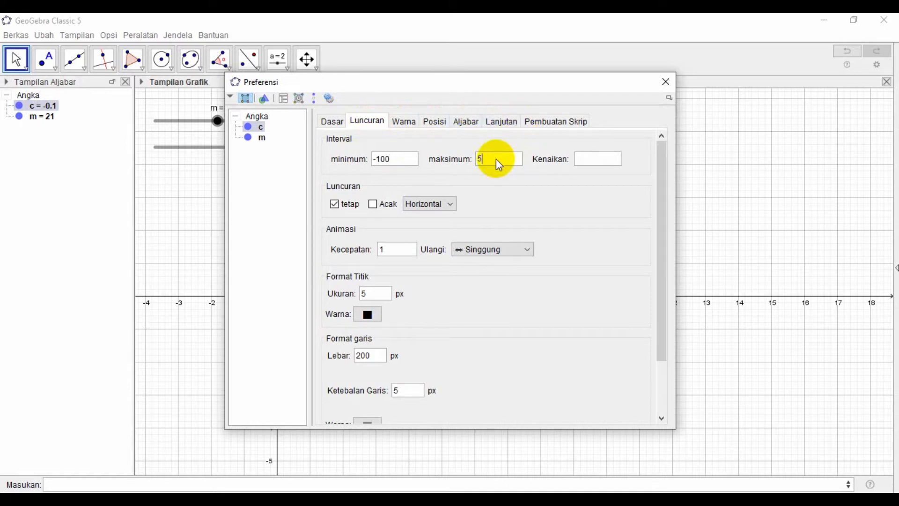
text(500)
click(592, 161)
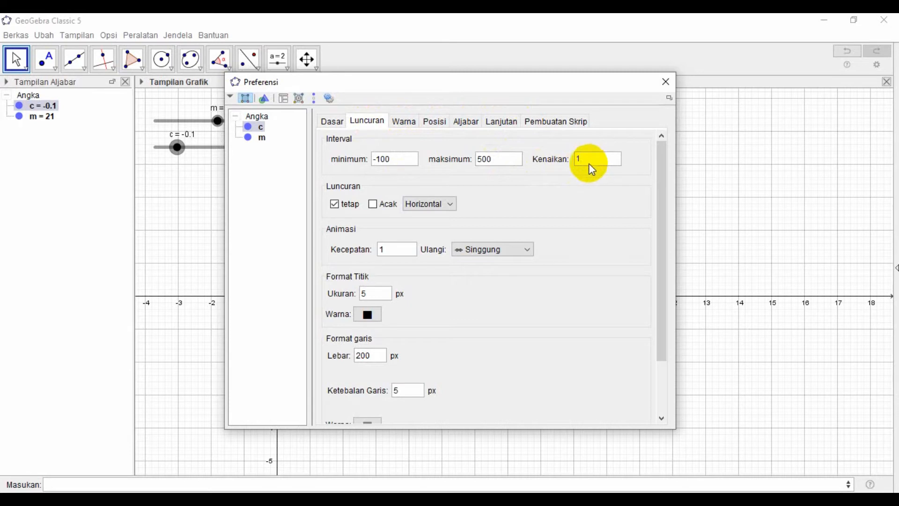
click(667, 89)
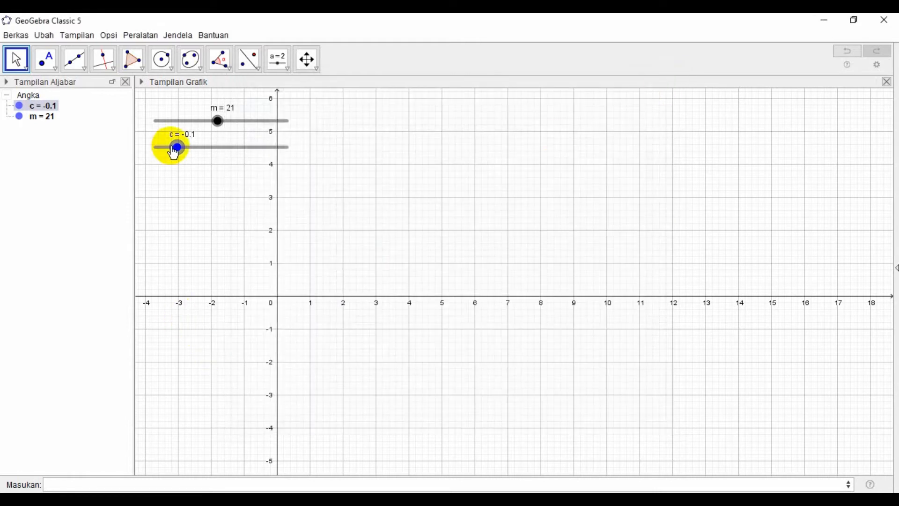
drag(175, 149, 220, 150)
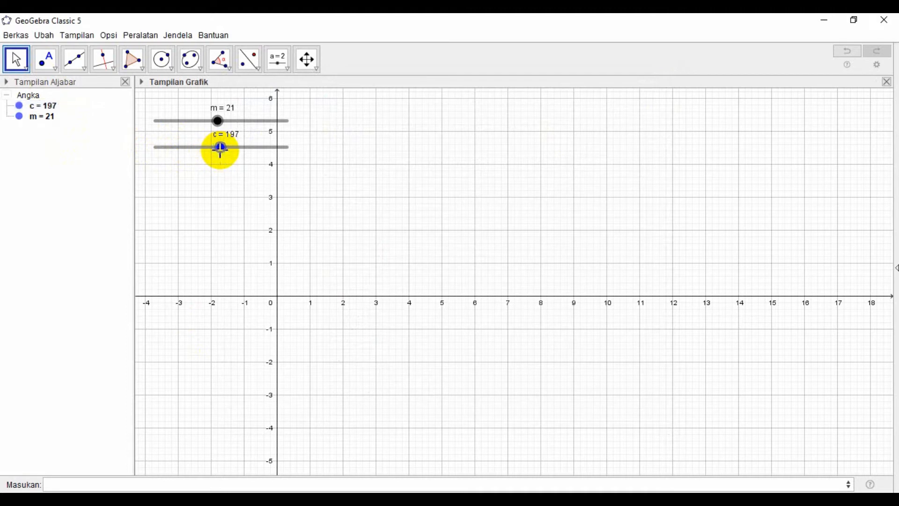
Create the line y=mx+c and adjust its sliders to m = 4 and c = 2.
click(98, 482)
text(y=mx)
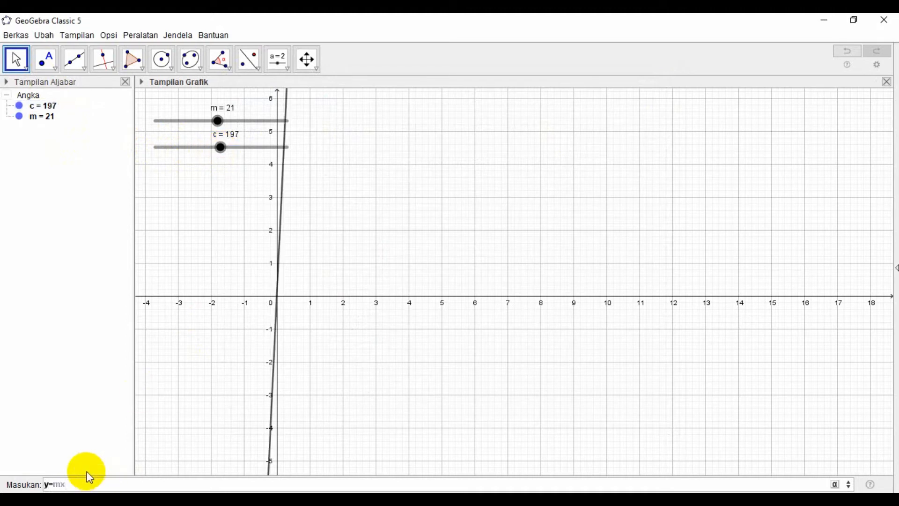
text(+c)
key(Return)
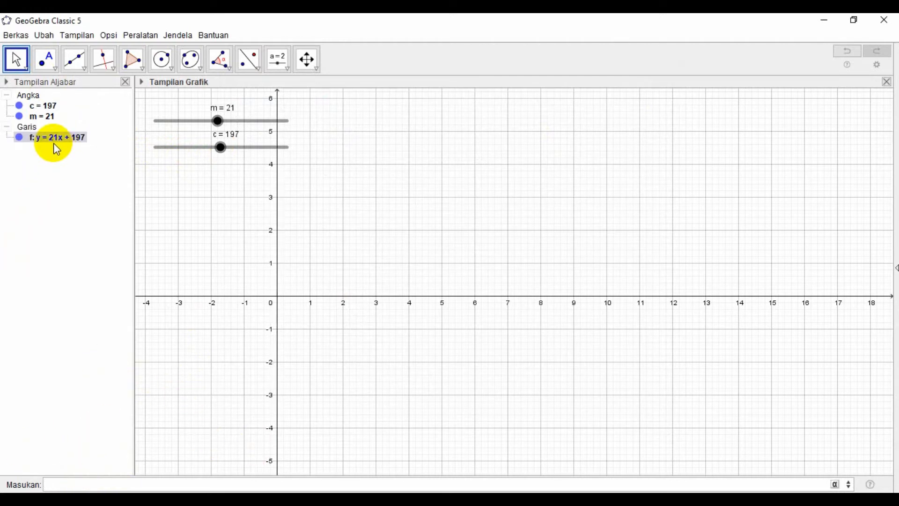
drag(221, 124, 179, 149)
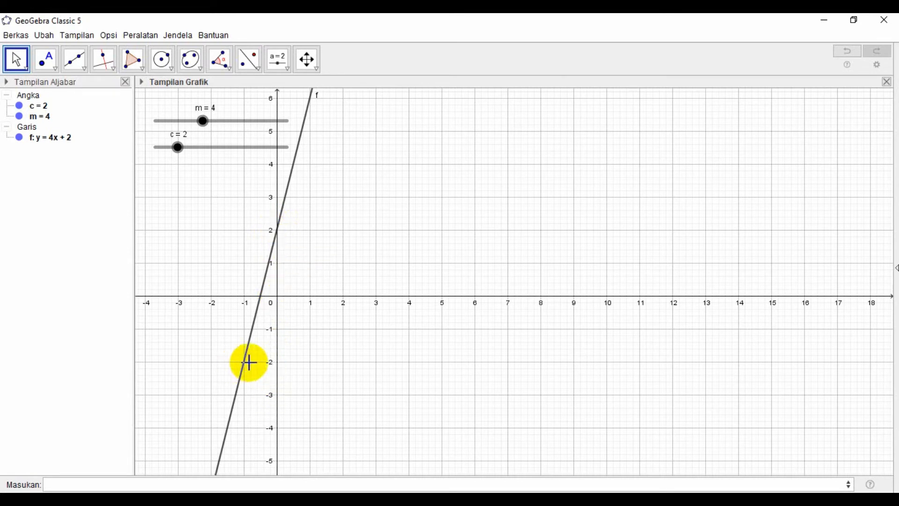
Start a new input box in the graphics view with the caption "Gradien (m)=".
click(289, 69)
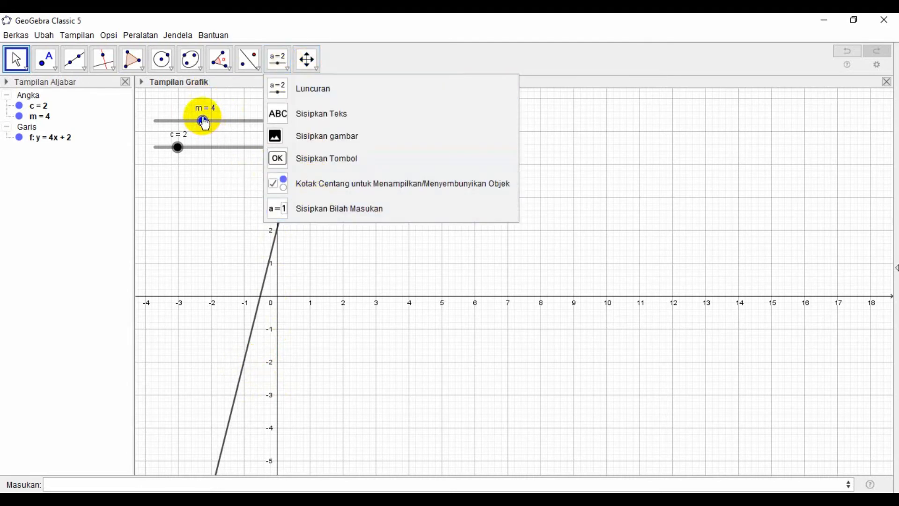
click(317, 212)
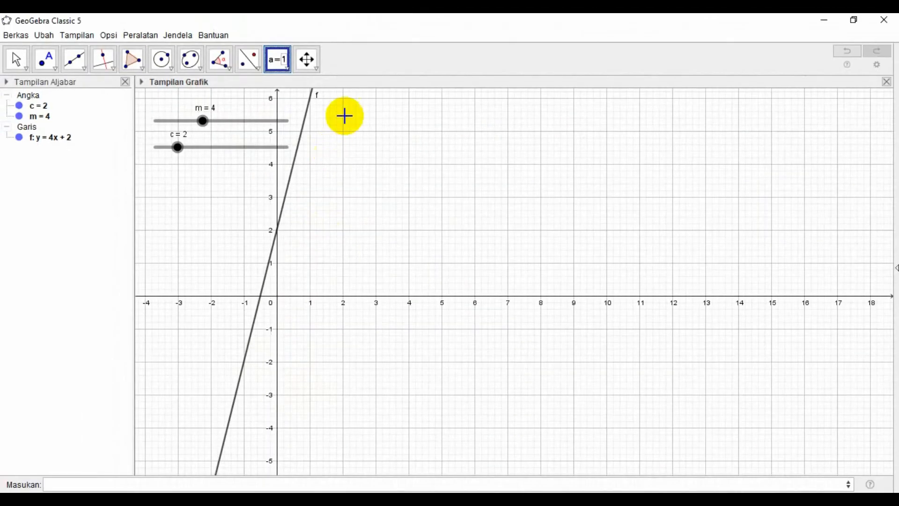
click(329, 123)
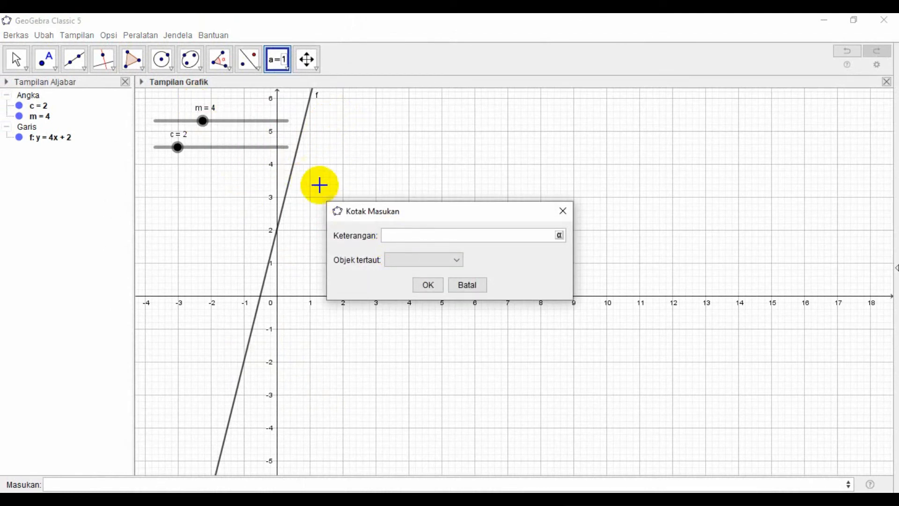
text(Gradien)
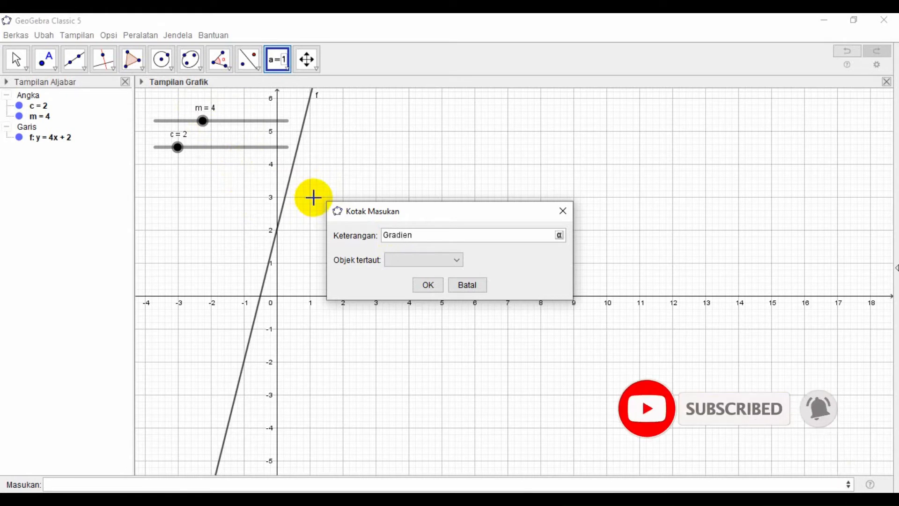
click(314, 198)
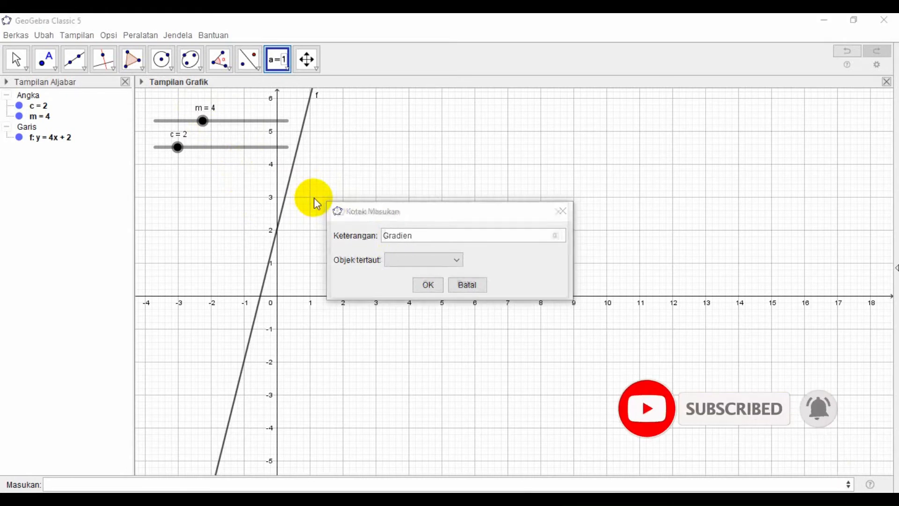
text(Gra)
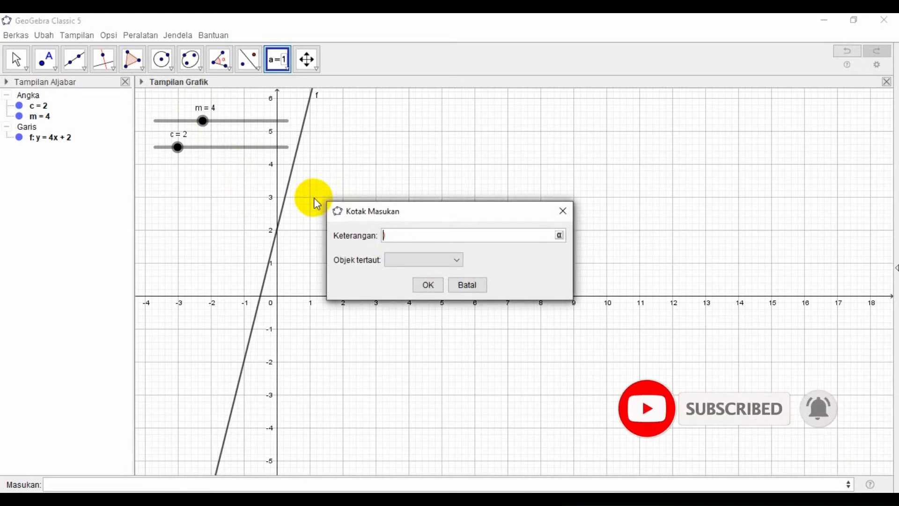
text(dien m)
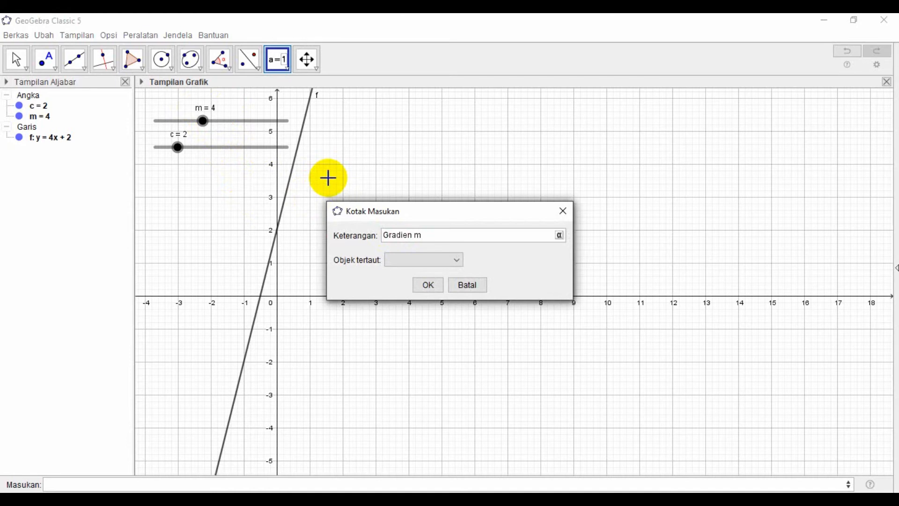
click(417, 237)
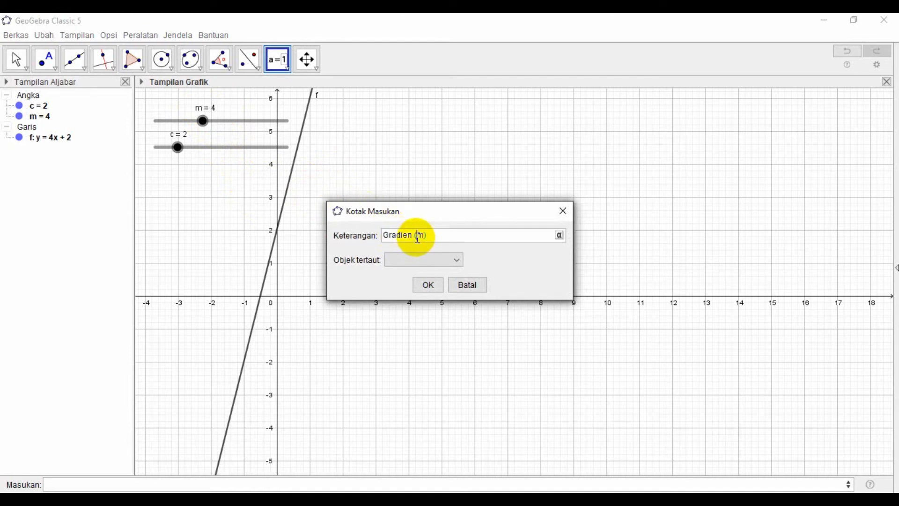
click(430, 236)
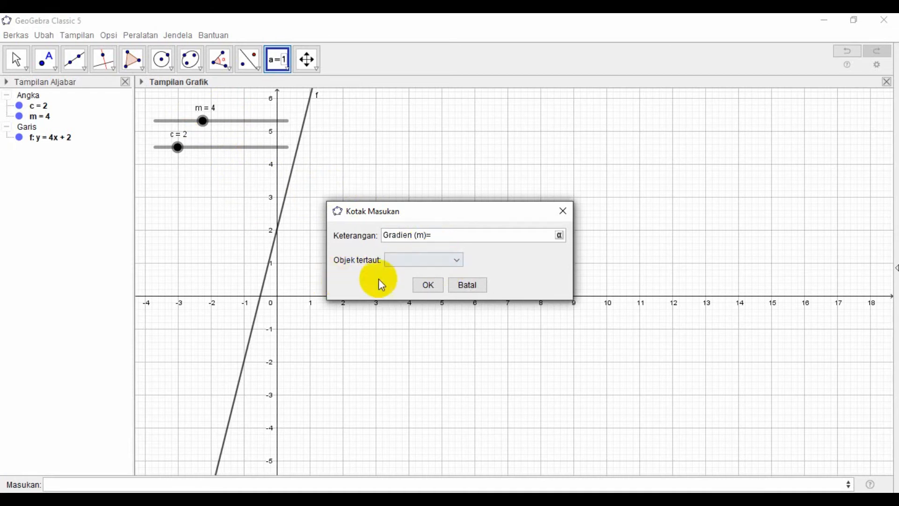
Link the gradient input box to m, create it, and place it below the sliders.
click(456, 262)
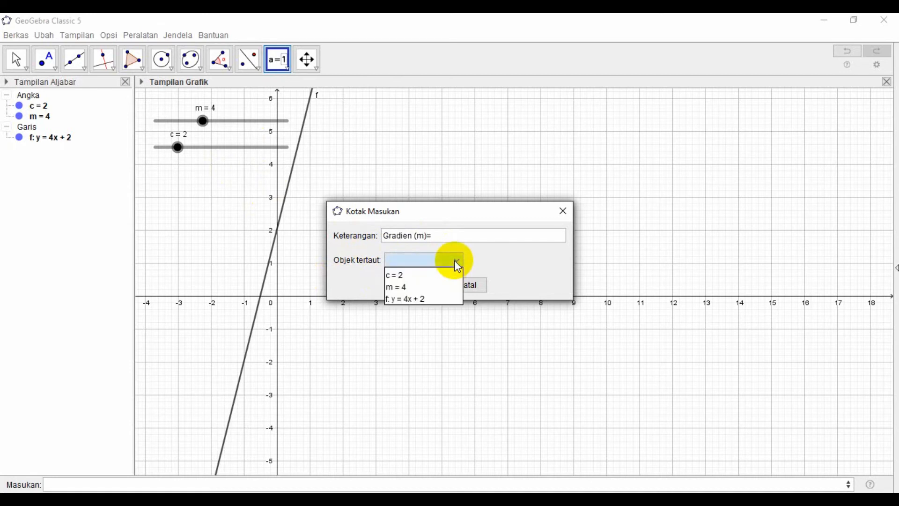
click(401, 288)
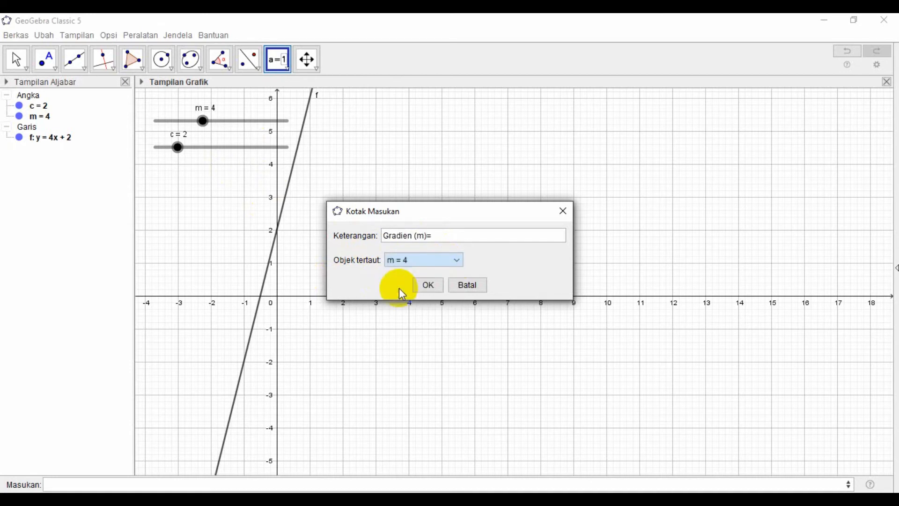
click(435, 289)
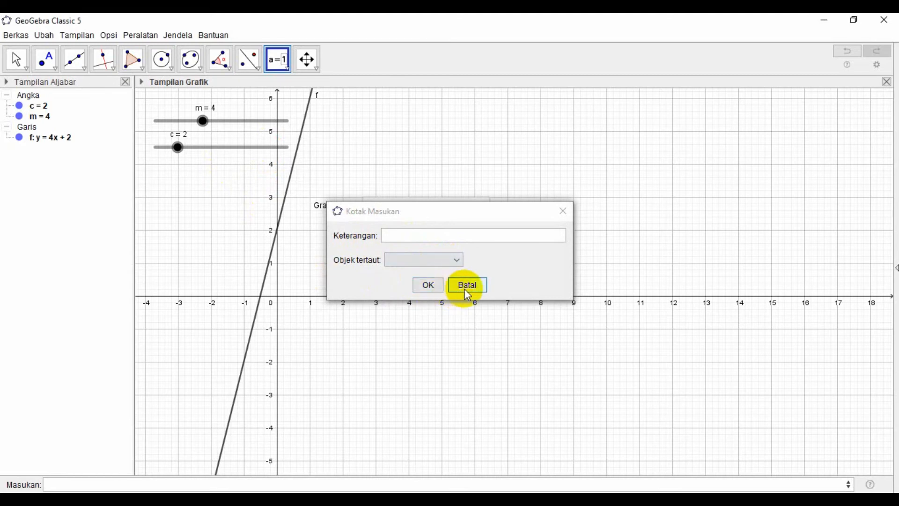
click(465, 289)
click(456, 287)
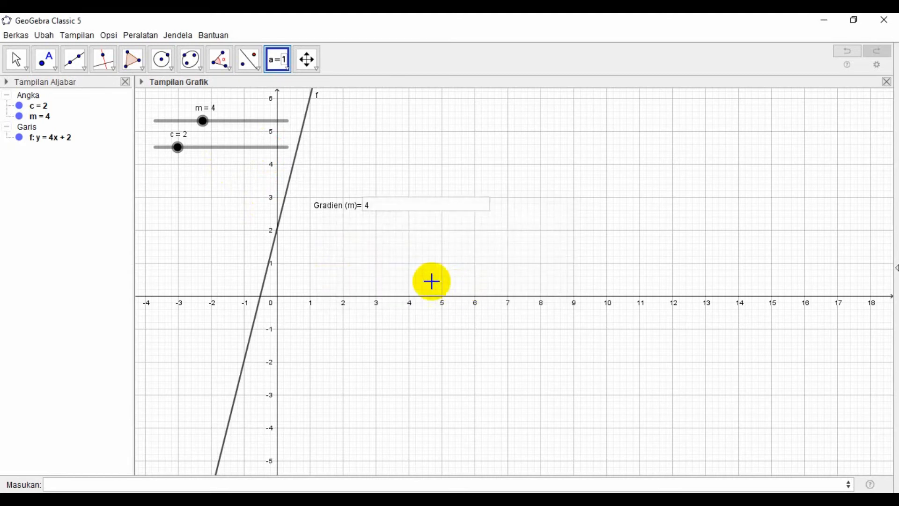
drag(335, 206, 175, 191)
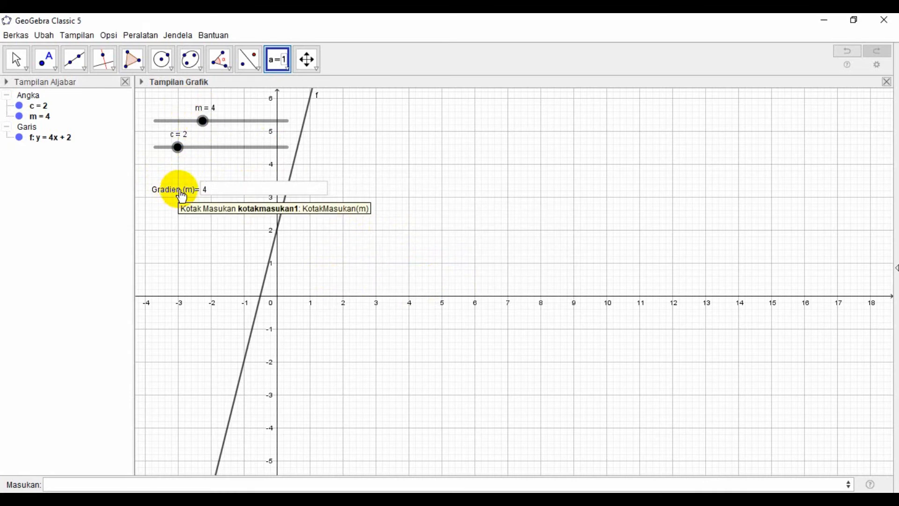
Test the gradient input box with the m values 2 and -2.
click(217, 197)
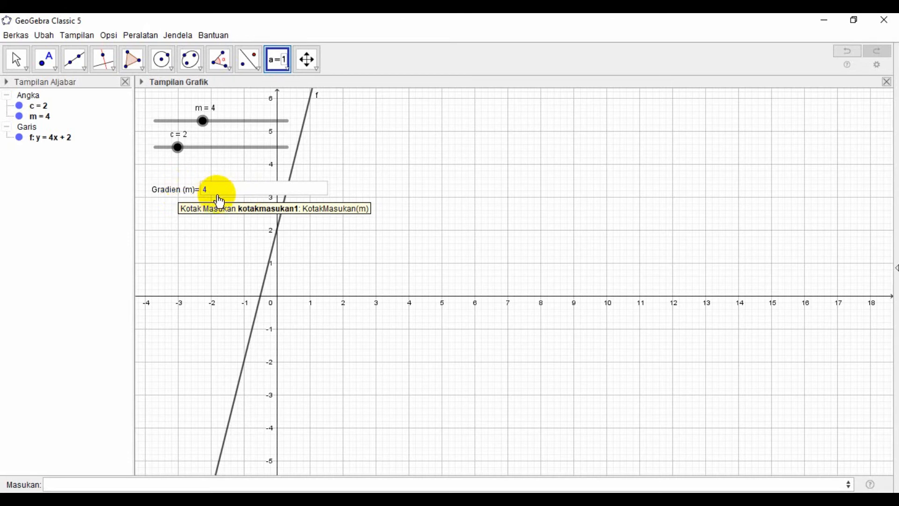
click(217, 193)
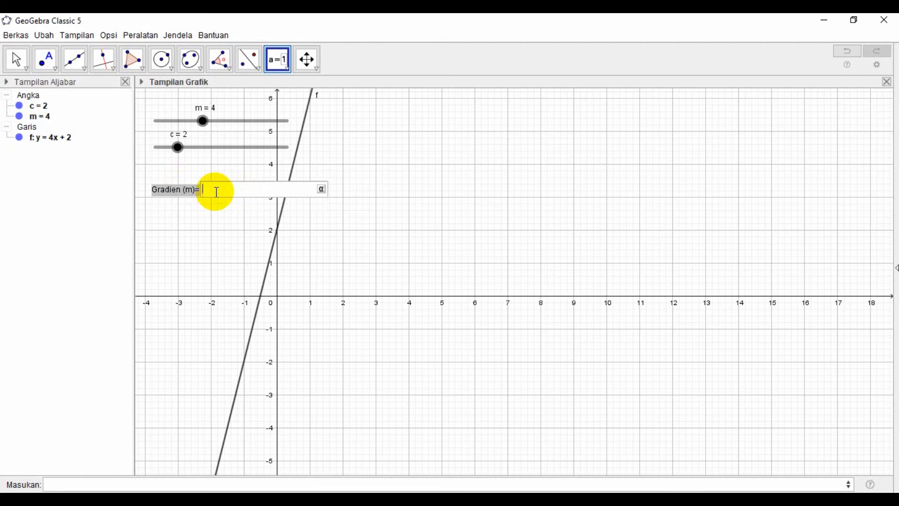
text(2)
key(Return)
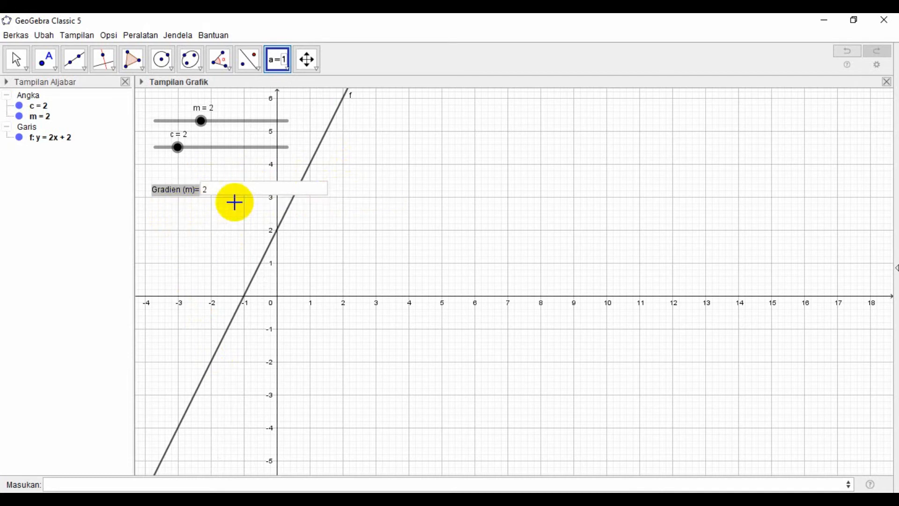
click(202, 190)
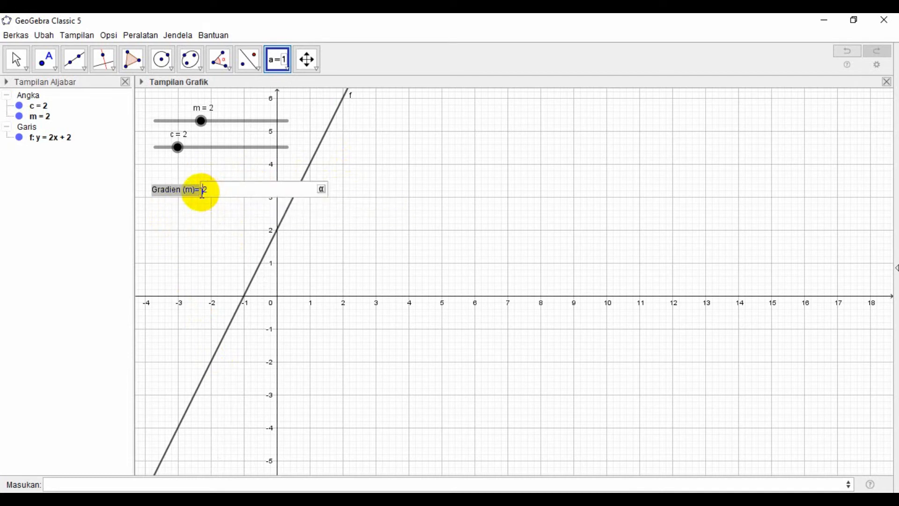
text(-)
key(Return)
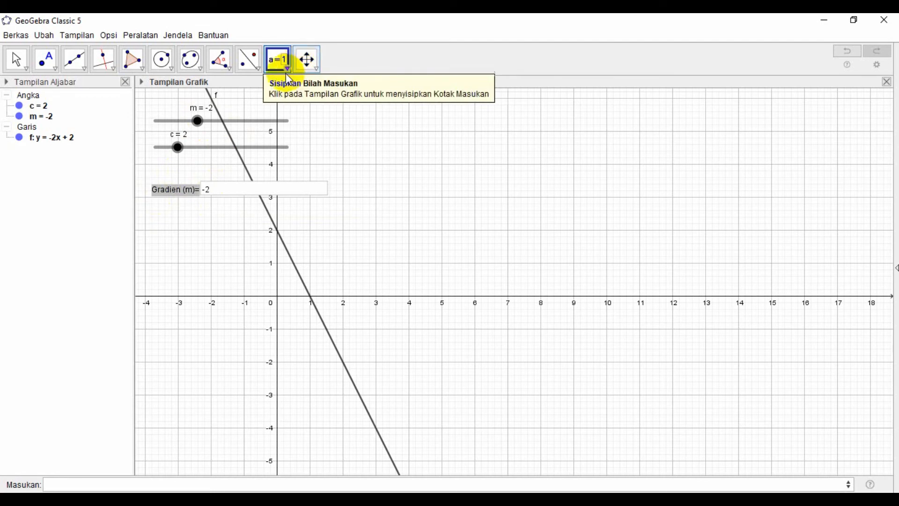
Insert an input box captioned "Titik potong dengan sumbu y = c=" linked to c, and place it below the gradient box.
click(279, 60)
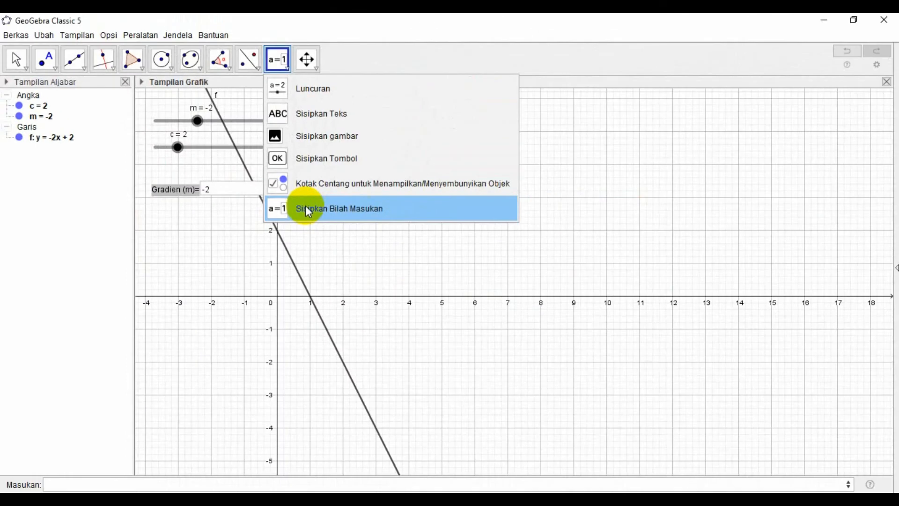
click(305, 208)
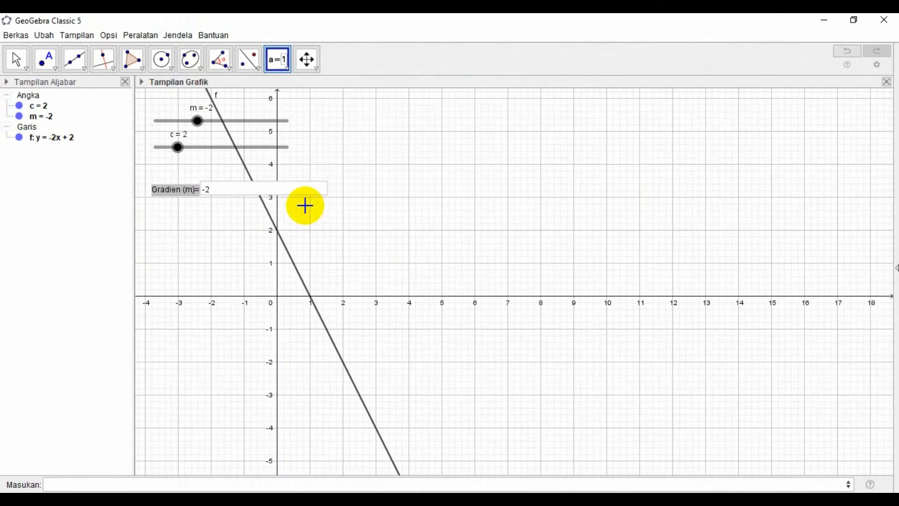
click(172, 229)
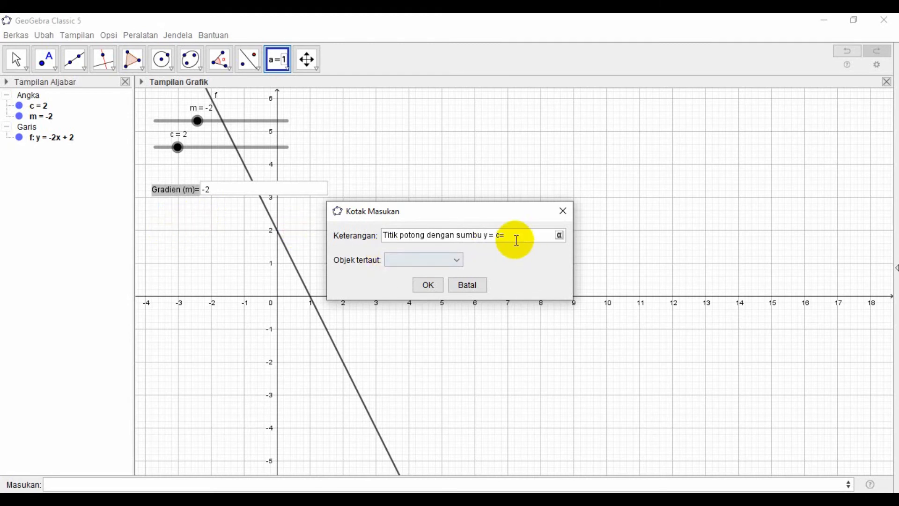
click(457, 261)
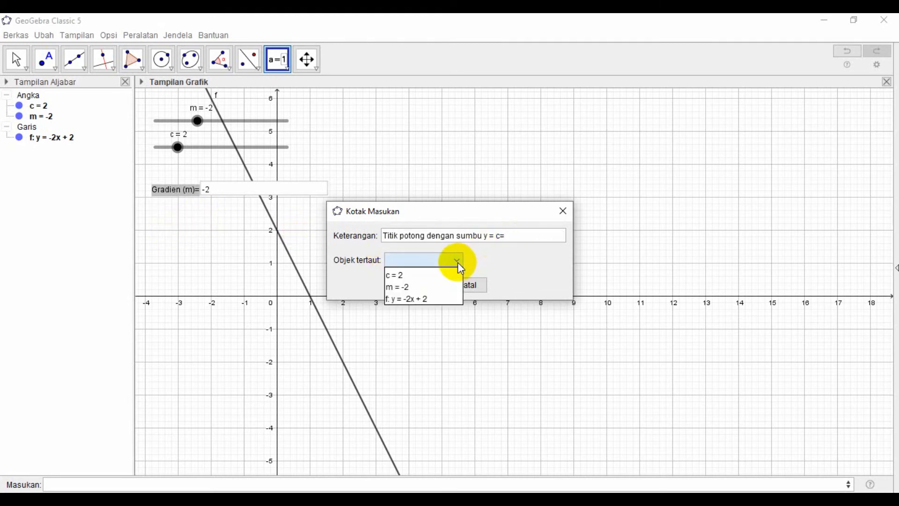
click(403, 277)
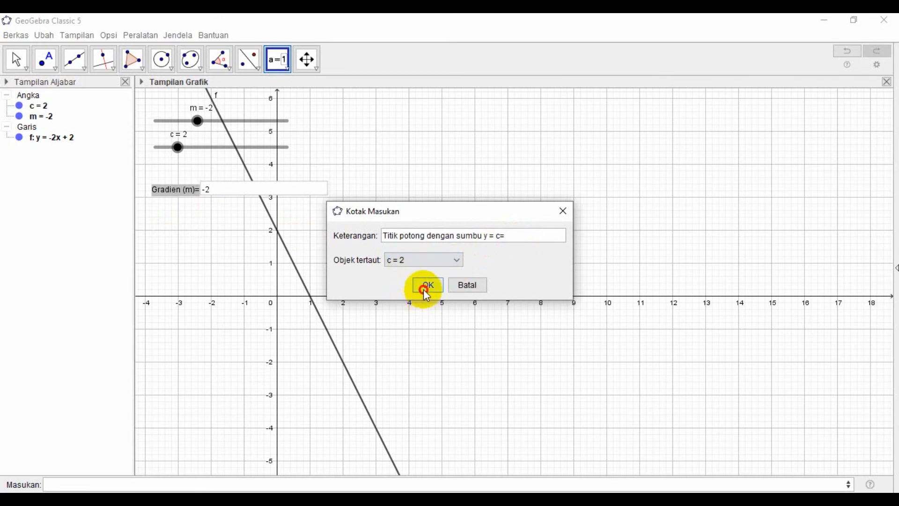
click(424, 286)
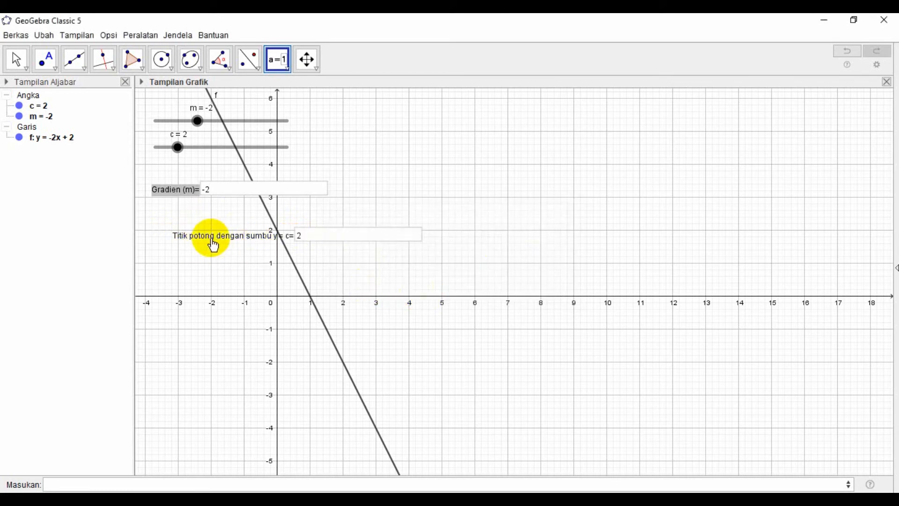
drag(213, 245, 175, 240)
Test the y-intercept input box with the c values -2 and 4.
click(307, 59)
drag(443, 239, 607, 284)
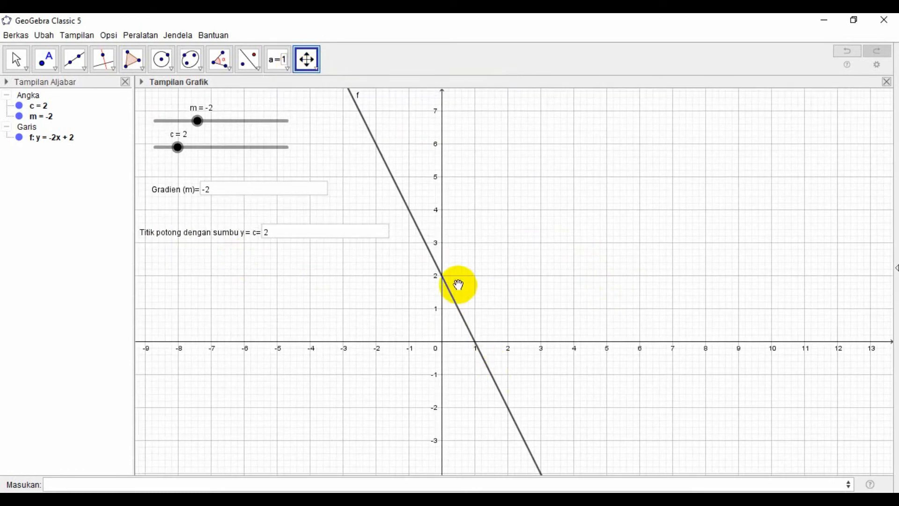
click(273, 236)
click(265, 234)
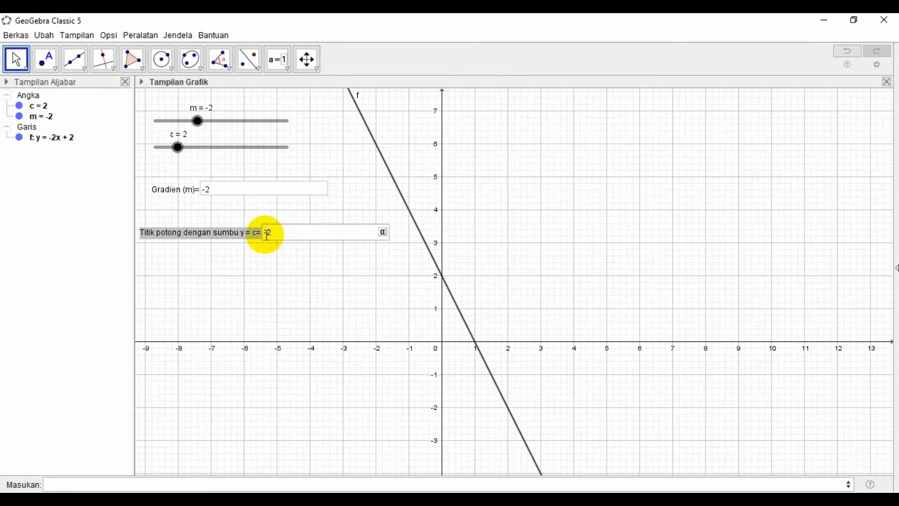
text(-)
key(Return)
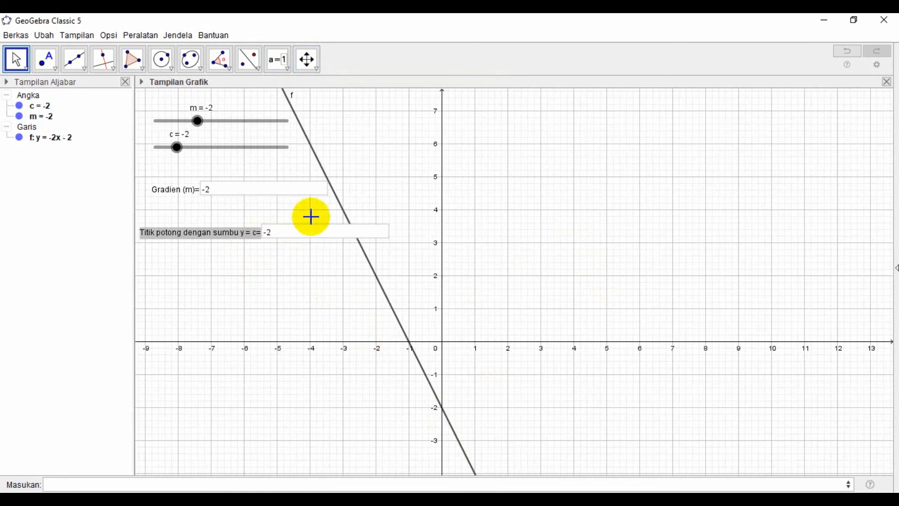
click(283, 230)
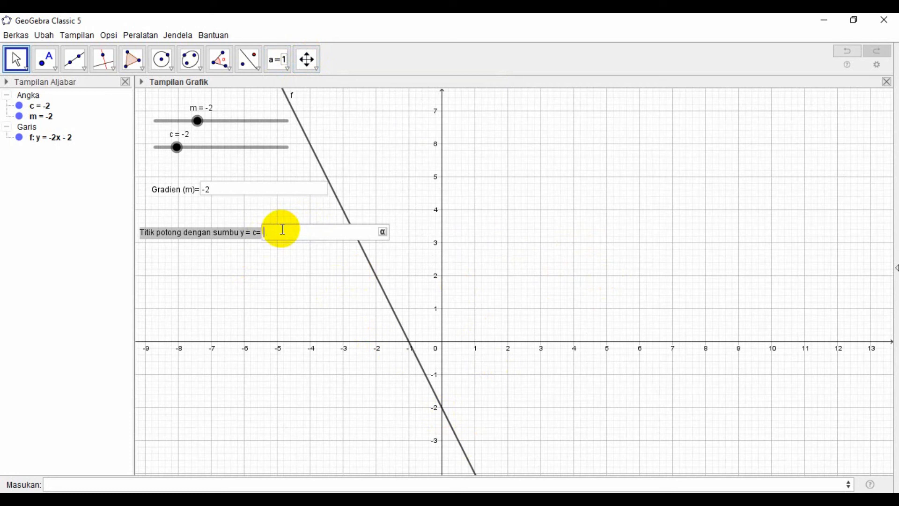
text(4)
key(Return)
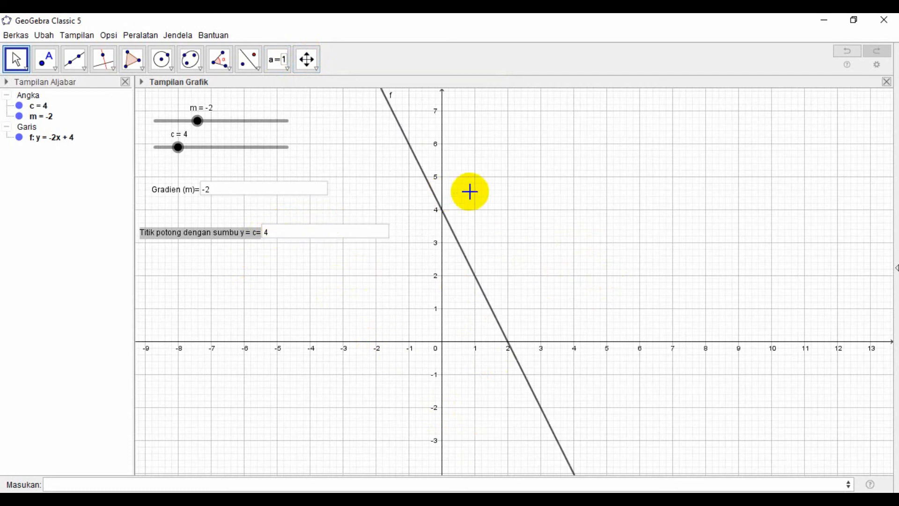
Activate the Move tool (Pindah) and hide the c and m sliders from the graphics view.
click(17, 59)
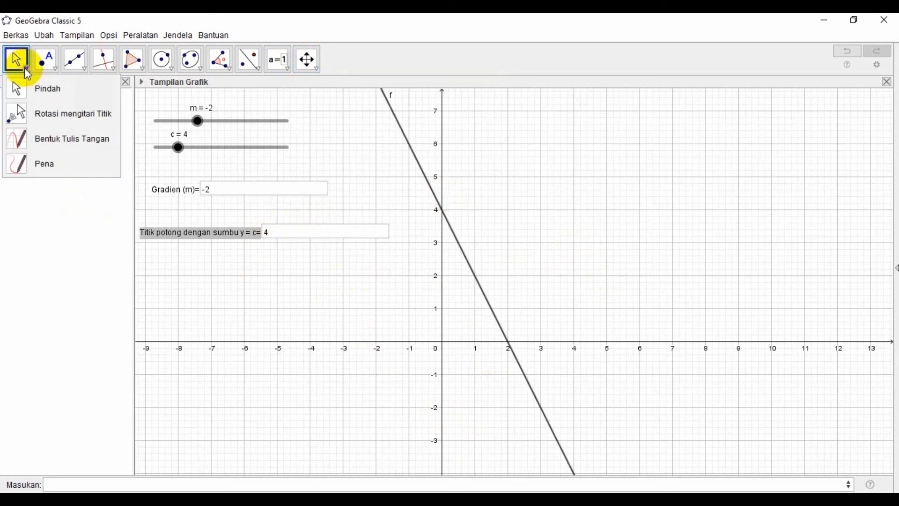
click(29, 91)
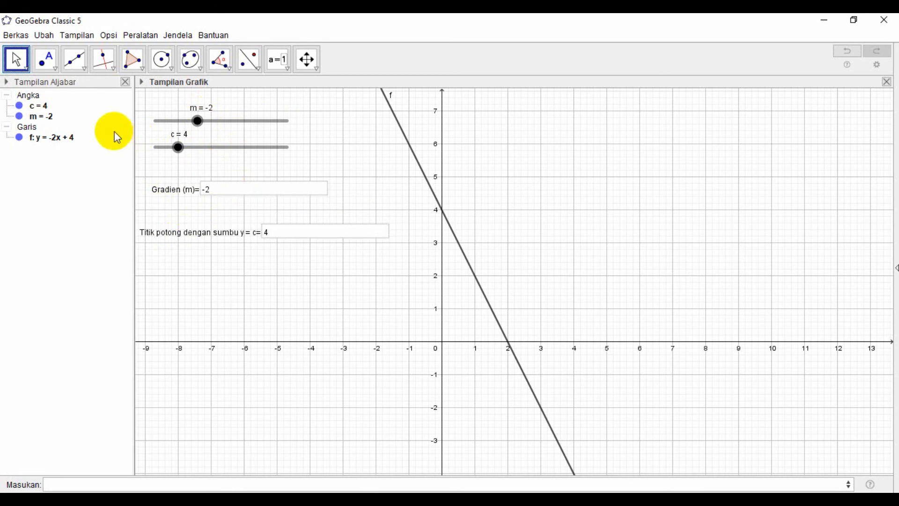
click(19, 106)
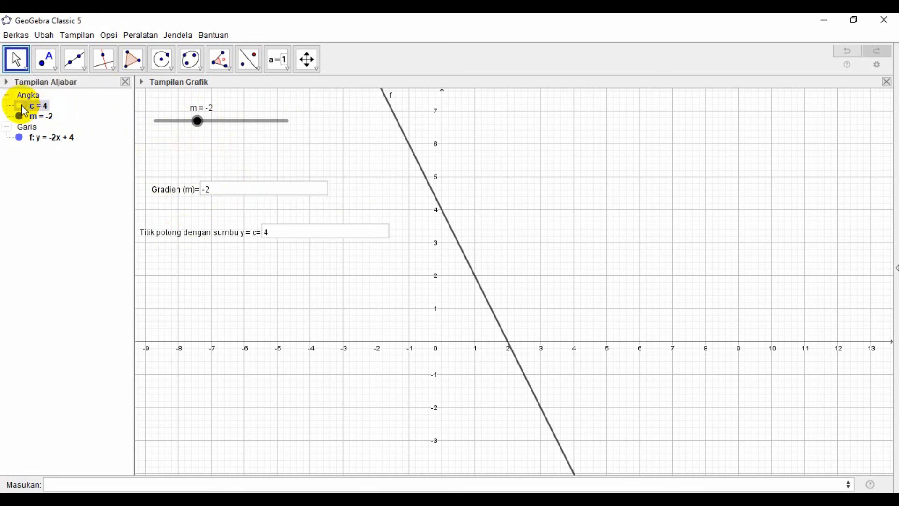
click(20, 117)
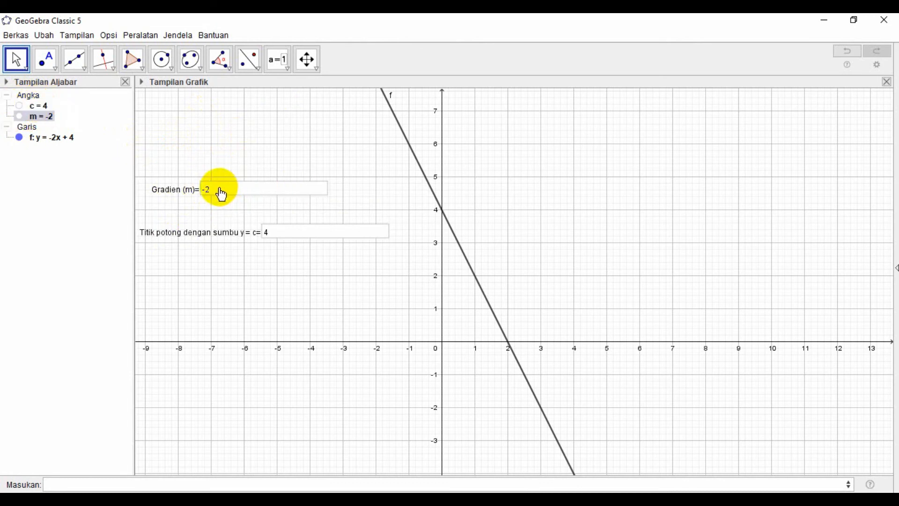
Set m to 3 and c to 0 using the two input boxes.
mouse_move(46, 146)
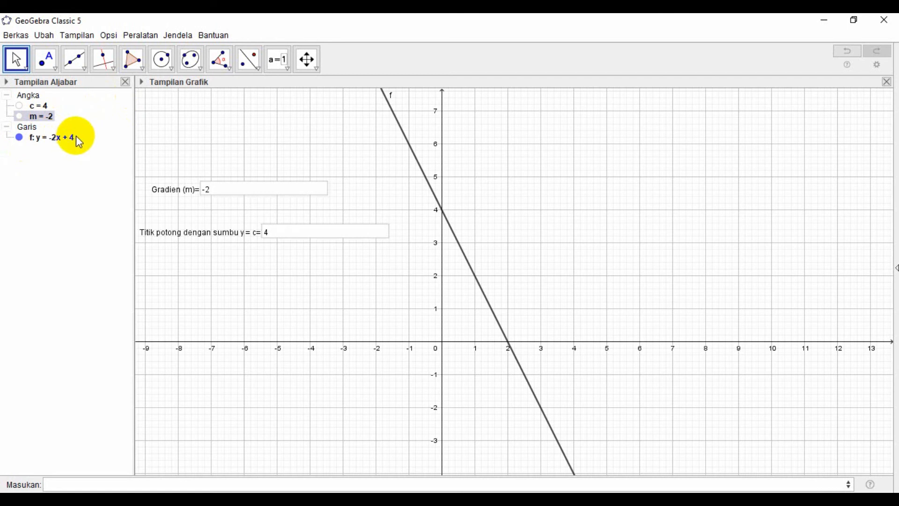
click(228, 191)
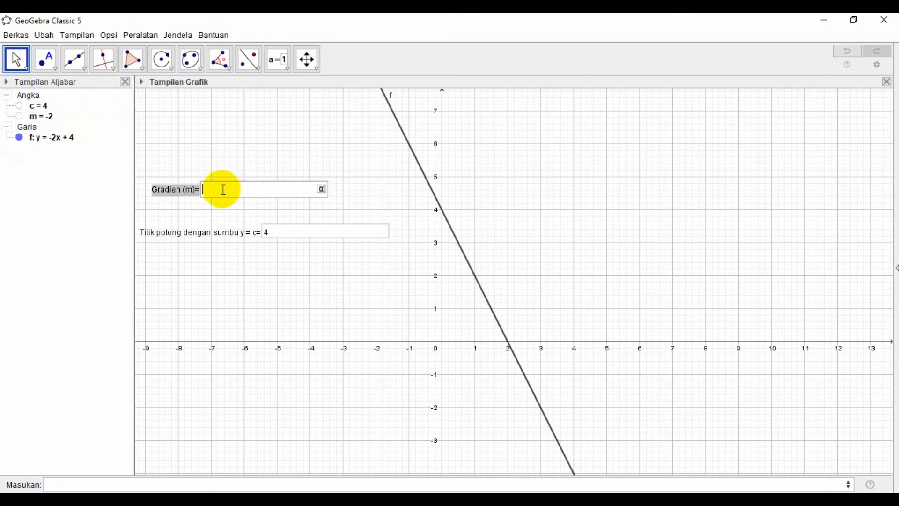
text(3)
key(Return)
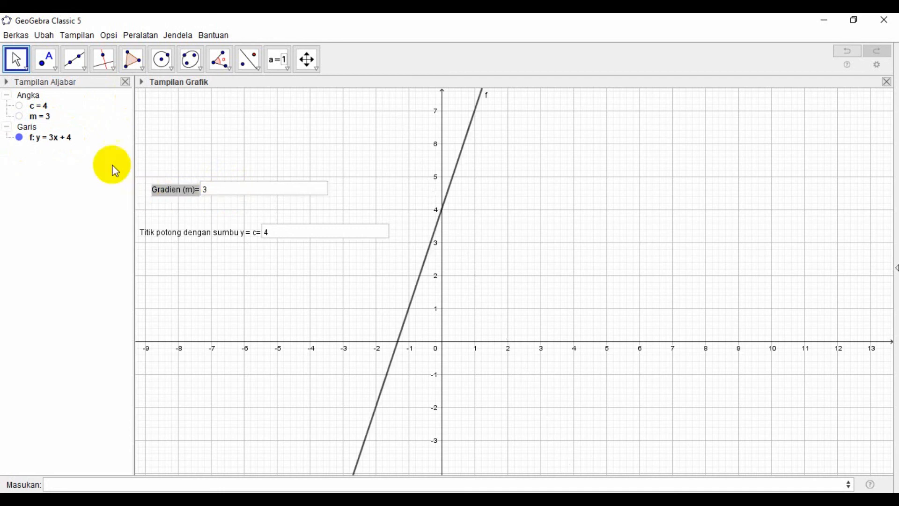
click(267, 233)
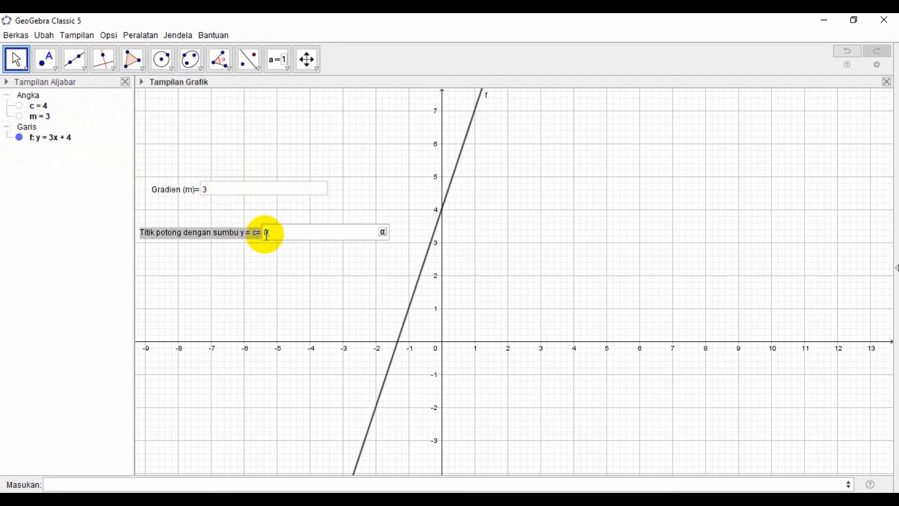
text(0)
key(Return)
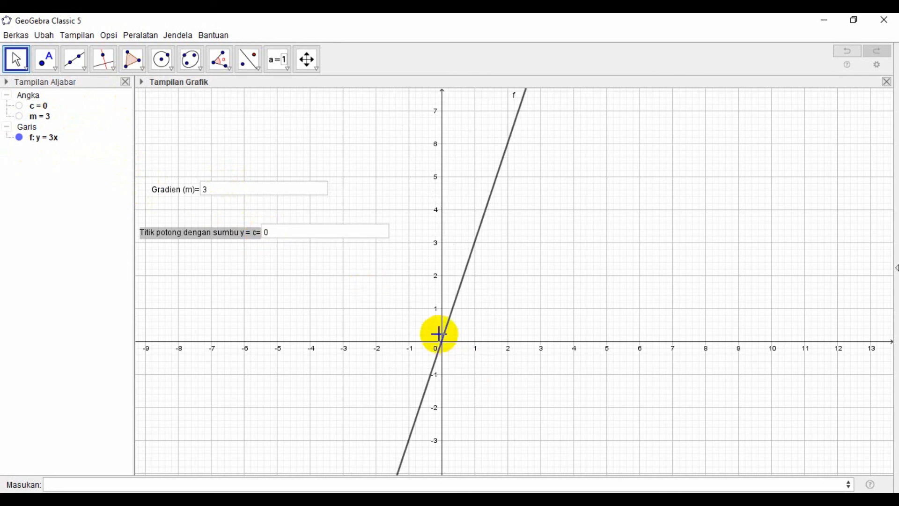